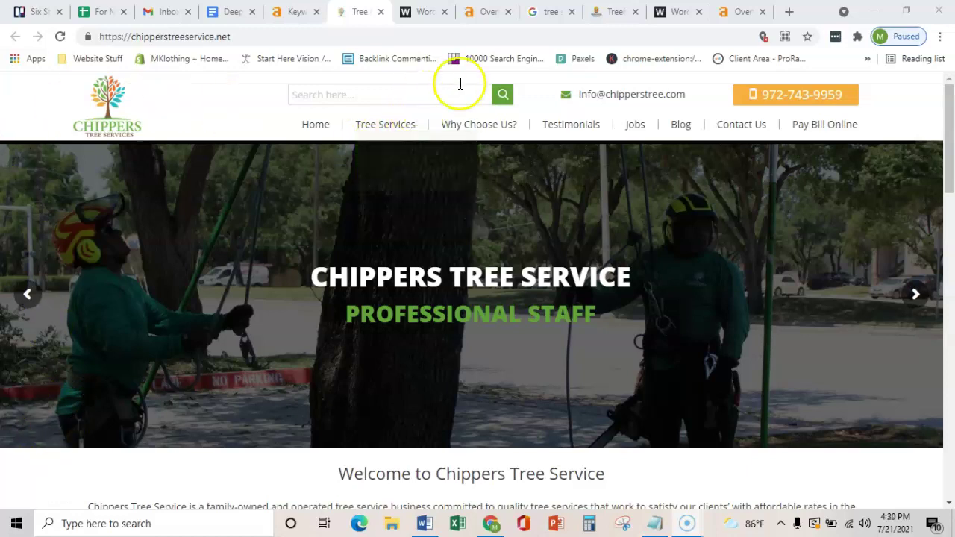
Review the Google map listings for "tree service arlington tx" and the keyword's matching terms in Ahrefs Keywords Explorer.
{"action": "left_click", "coordinate": [550, 14]}
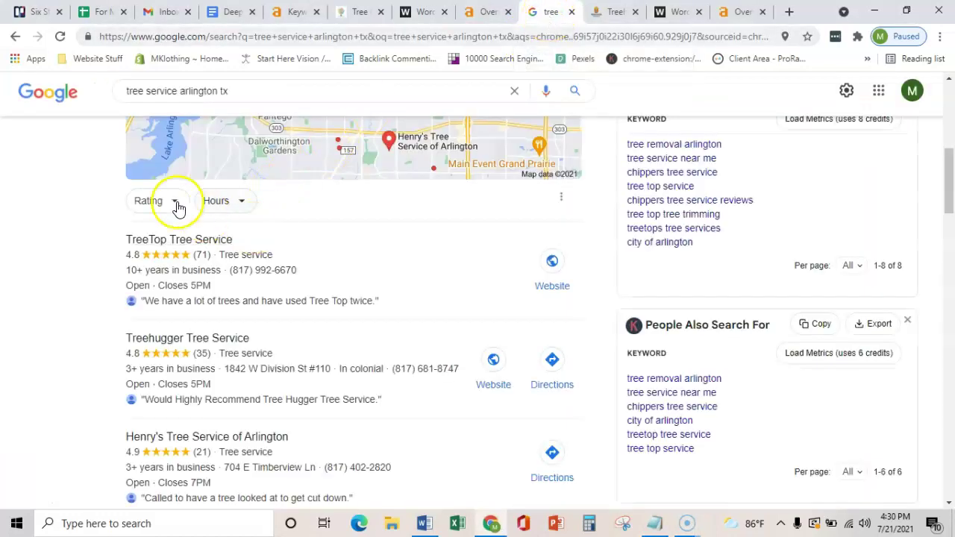
{"action": "scroll", "coordinate": [277, 246], "scroll_direction": "up", "scroll_amount": 1}
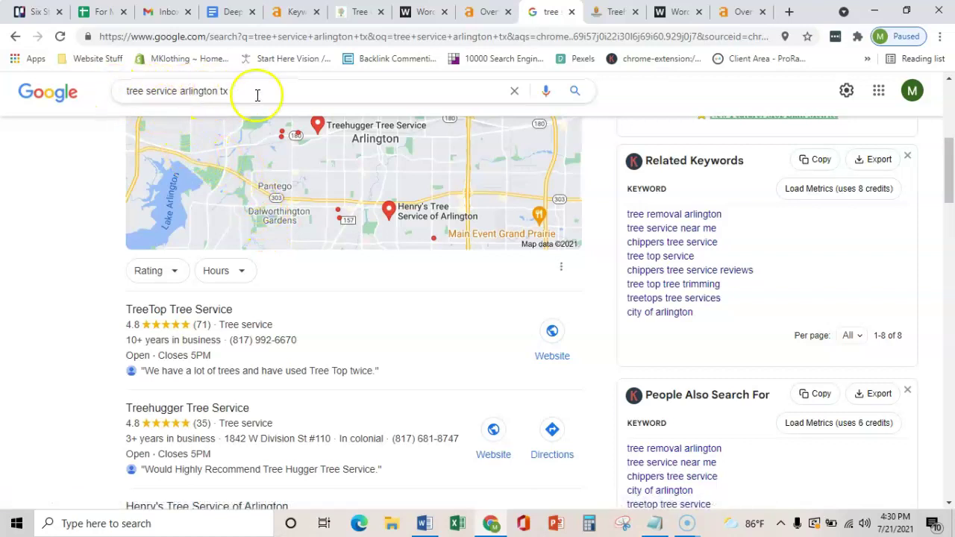
{"action": "left_click", "coordinate": [287, 13]}
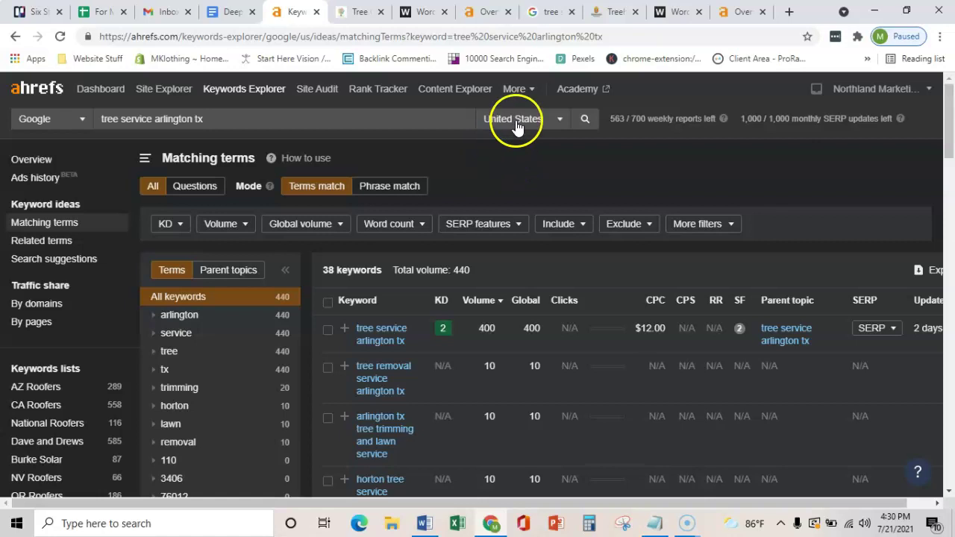
Select all the text on the Chippers Tree Service homepage and check its word count in WordCounter.
{"action": "left_click", "coordinate": [360, 13]}
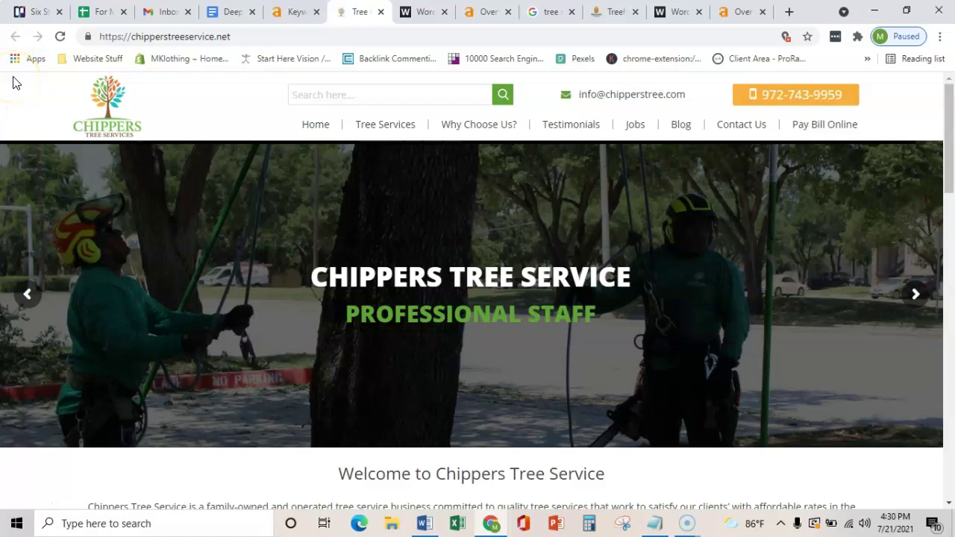
{"action": "left_click_drag", "start_coordinate": [12, 77], "coordinate": [646, 489]}
{"action": "scroll", "coordinate": [567, 410], "scroll_direction": "down", "scroll_amount": 15}
{"action": "scroll", "coordinate": [589, 415], "scroll_direction": "down", "scroll_amount": 2}
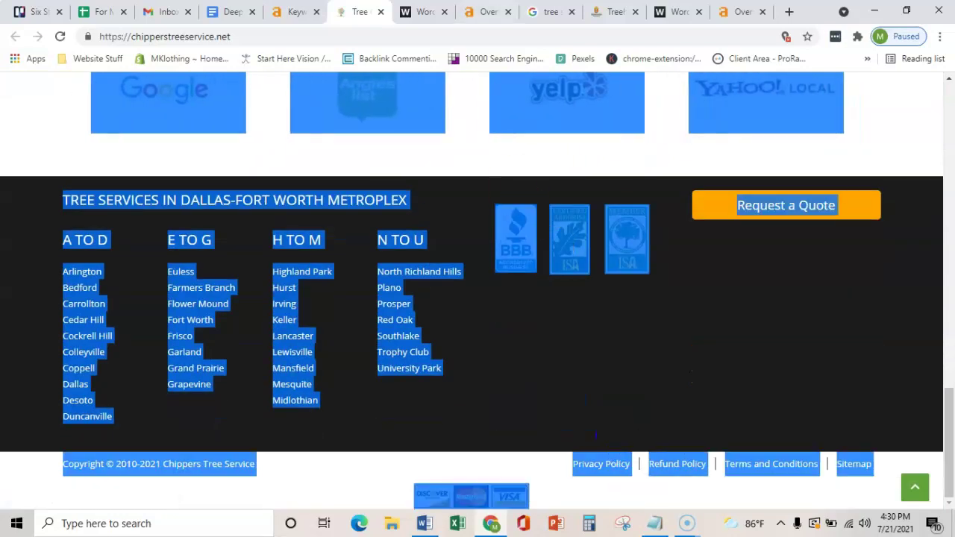
{"action": "left_click", "coordinate": [424, 11]}
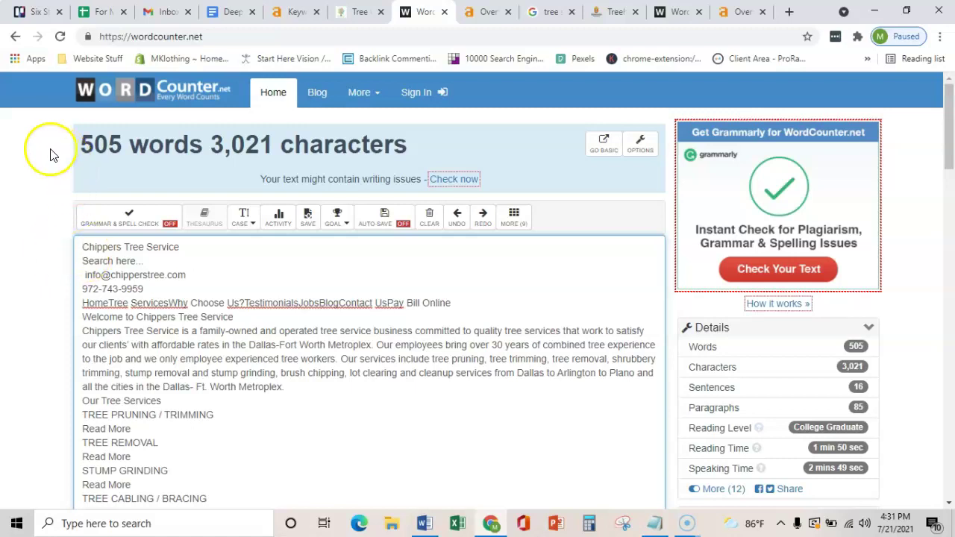
Recheck the Ahrefs matching terms and the Treehugger Tree Service listing in the Google map results.
{"action": "left_click", "coordinate": [297, 11]}
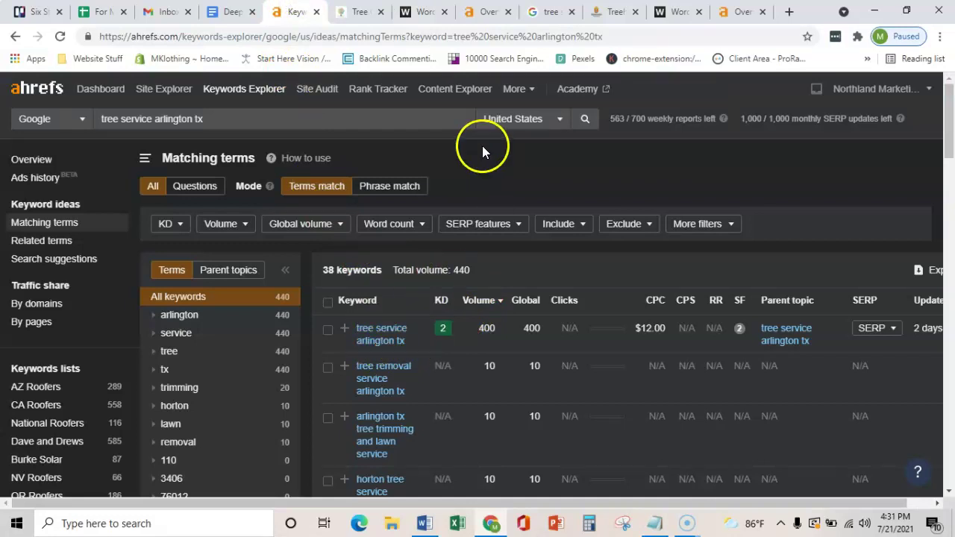
{"action": "left_click", "coordinate": [546, 12]}
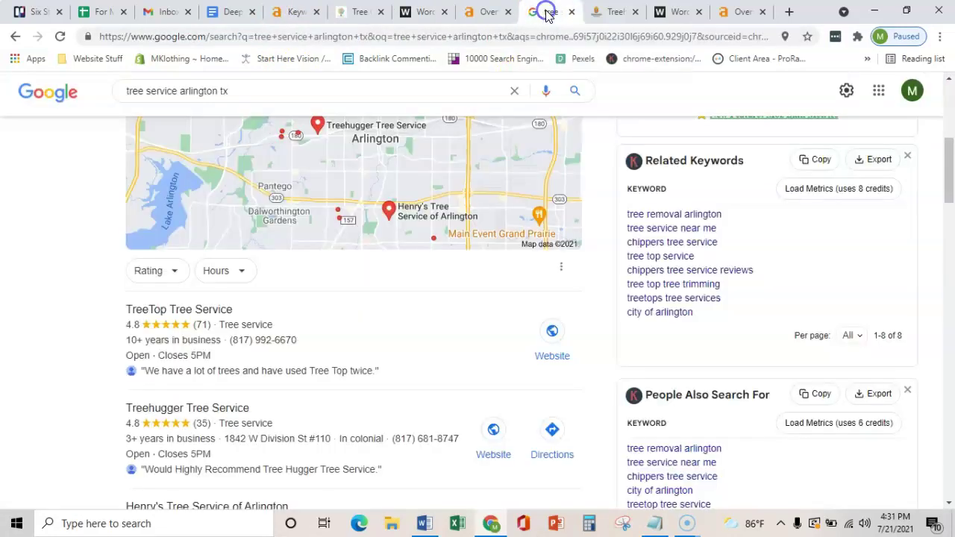
{"action": "scroll", "coordinate": [94, 206], "scroll_direction": "down", "scroll_amount": 1}
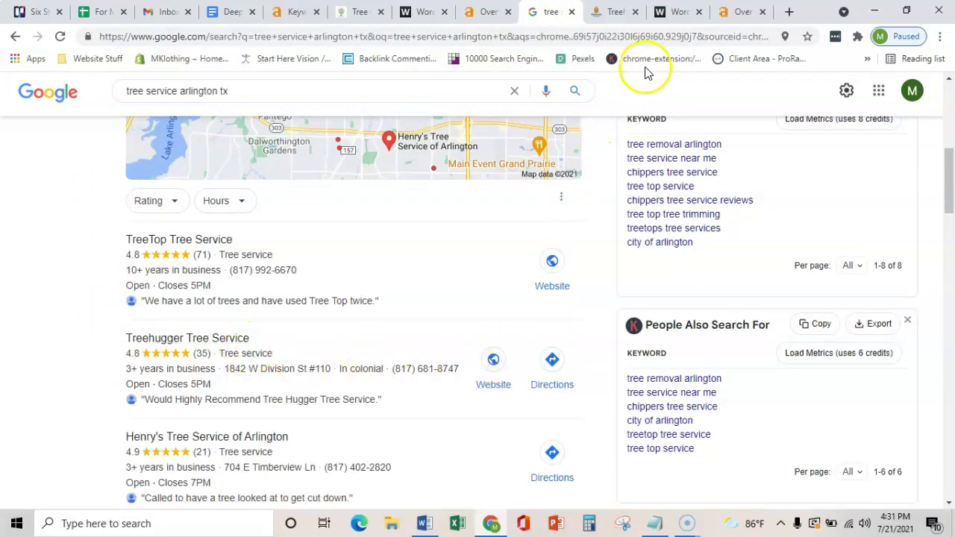
View the Treehugger Tree Service homepage content and check its word count in WordCounter.
{"action": "left_click", "coordinate": [617, 13]}
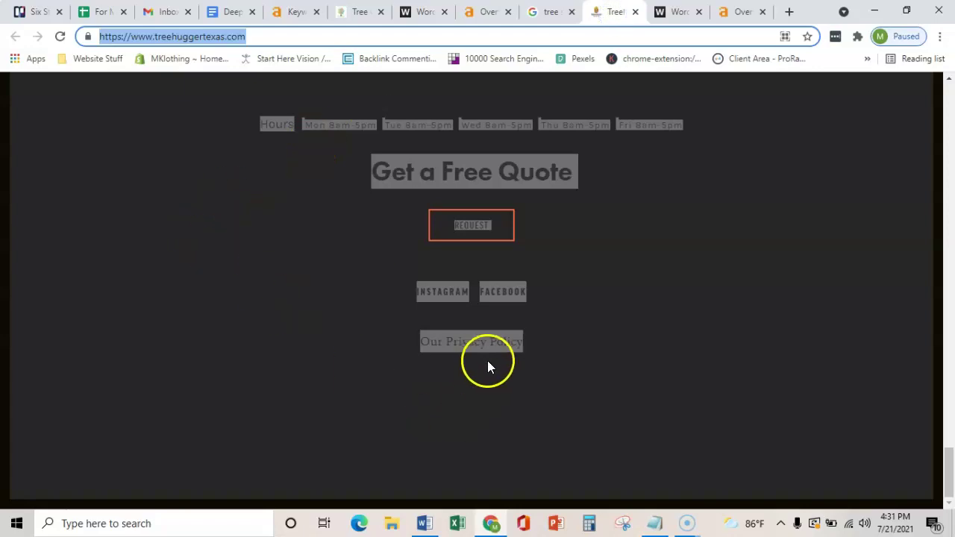
{"action": "scroll", "coordinate": [488, 366], "scroll_direction": "up", "scroll_amount": 15}
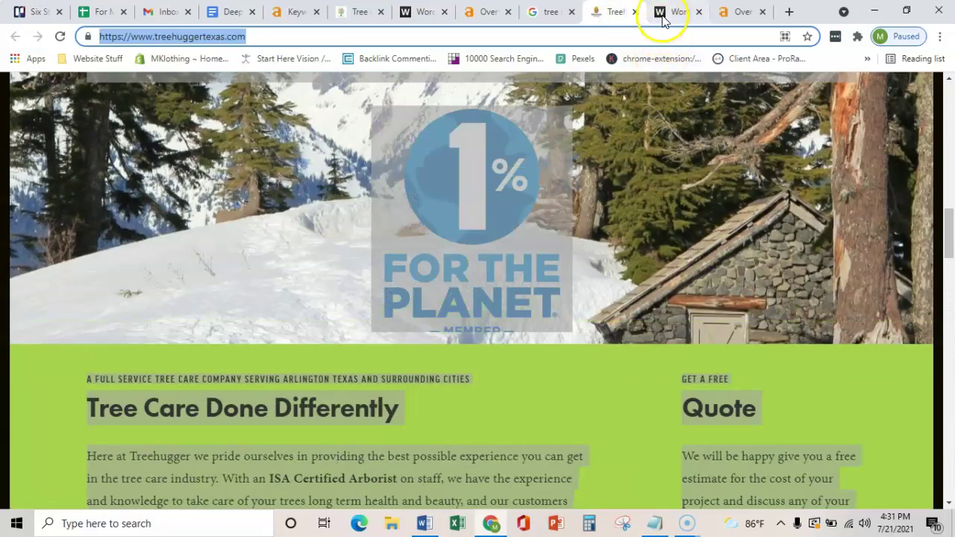
{"action": "left_click", "coordinate": [672, 13]}
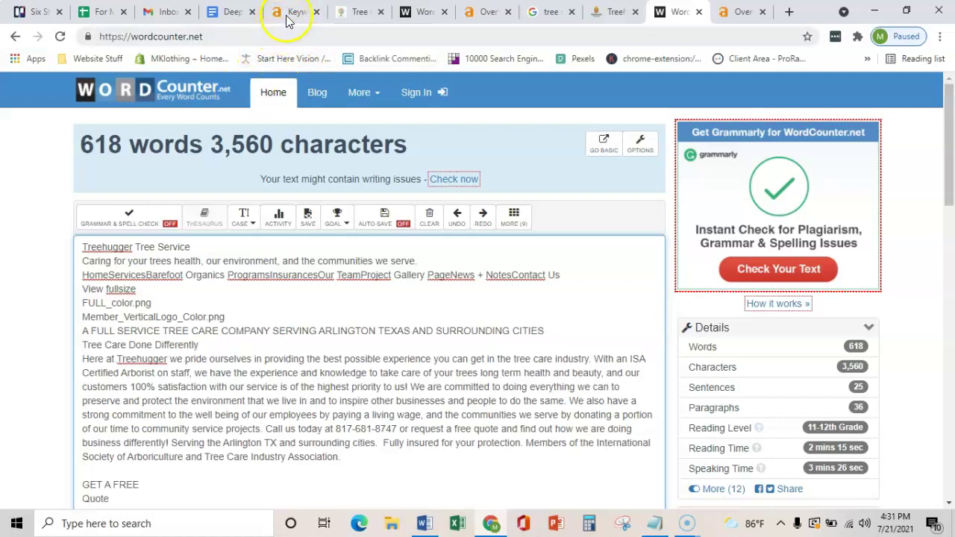
Clear the text selection on the Chippers homepage and review the list of service cities in its footer.
{"action": "left_click", "coordinate": [361, 14]}
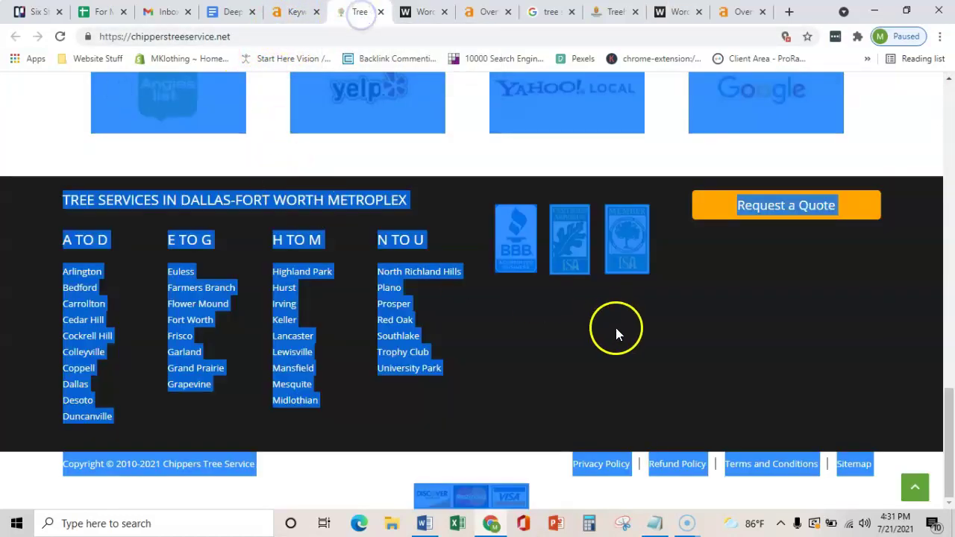
{"action": "left_click", "coordinate": [548, 367]}
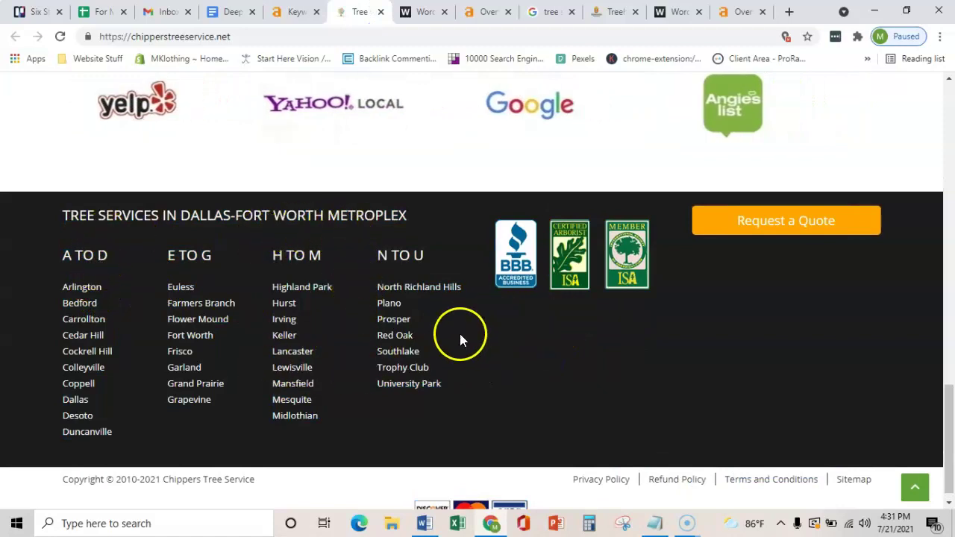
{"action": "scroll", "coordinate": [389, 269], "scroll_direction": "down", "scroll_amount": 1}
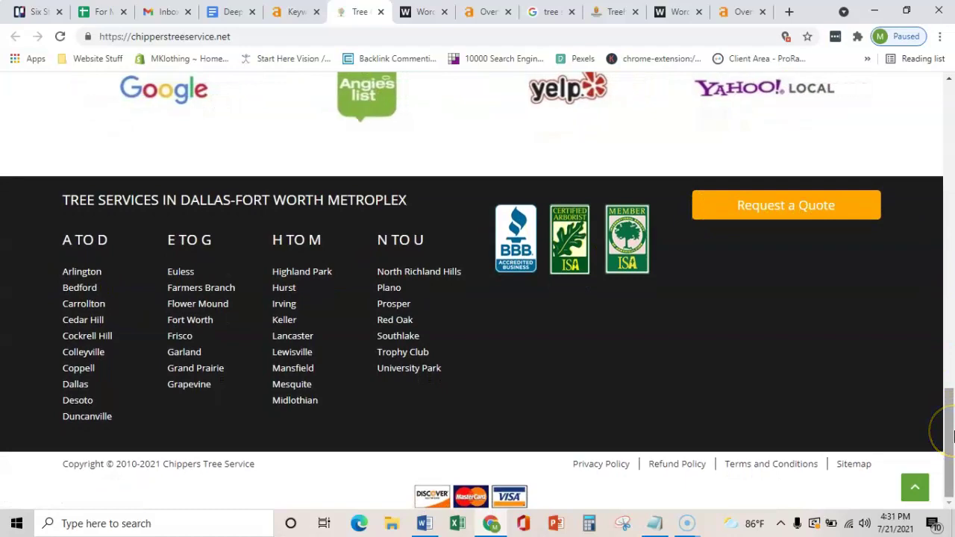
{"action": "left_click_drag", "start_coordinate": [952, 437], "coordinate": [950, 112]}
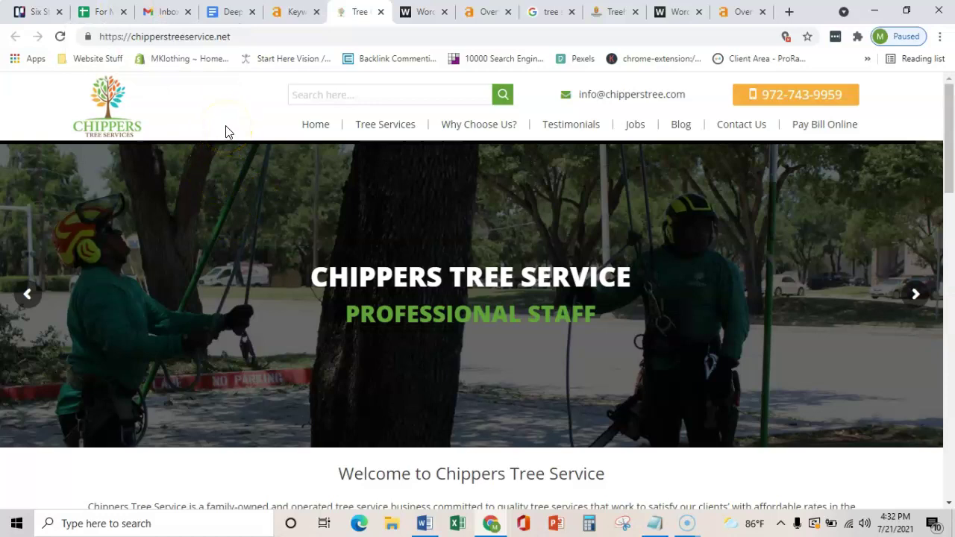
{"action": "left_click", "coordinate": [277, 36]}
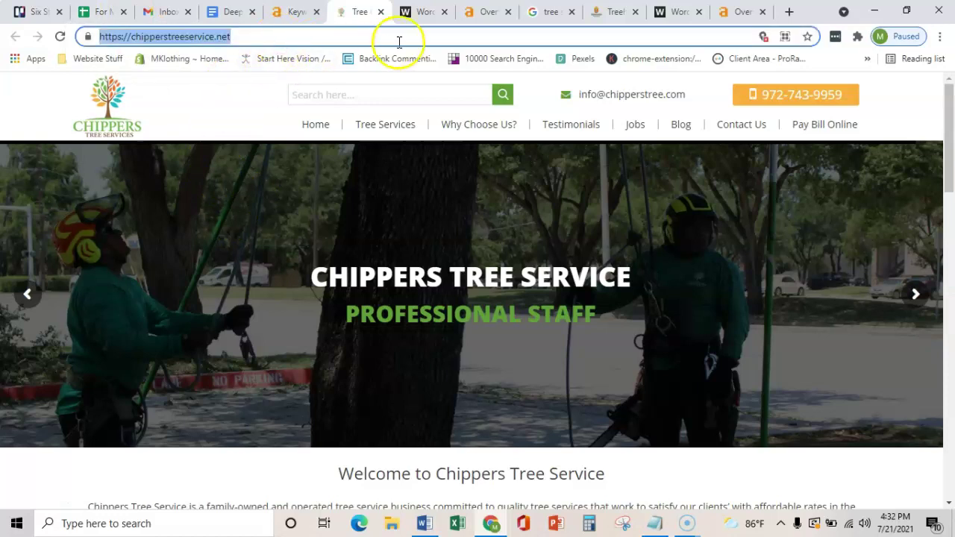
{"action": "left_click", "coordinate": [480, 11]}
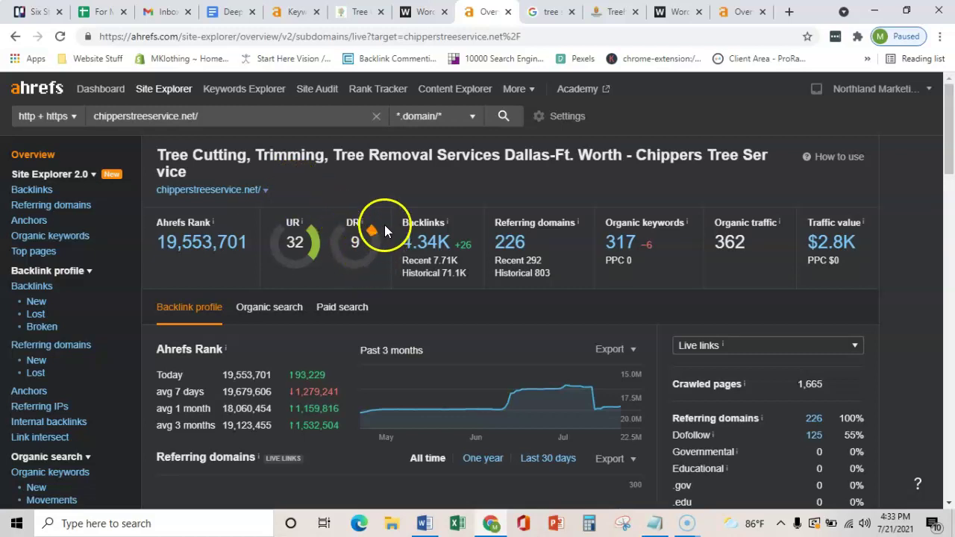
{"action": "left_click", "coordinate": [593, 16]}
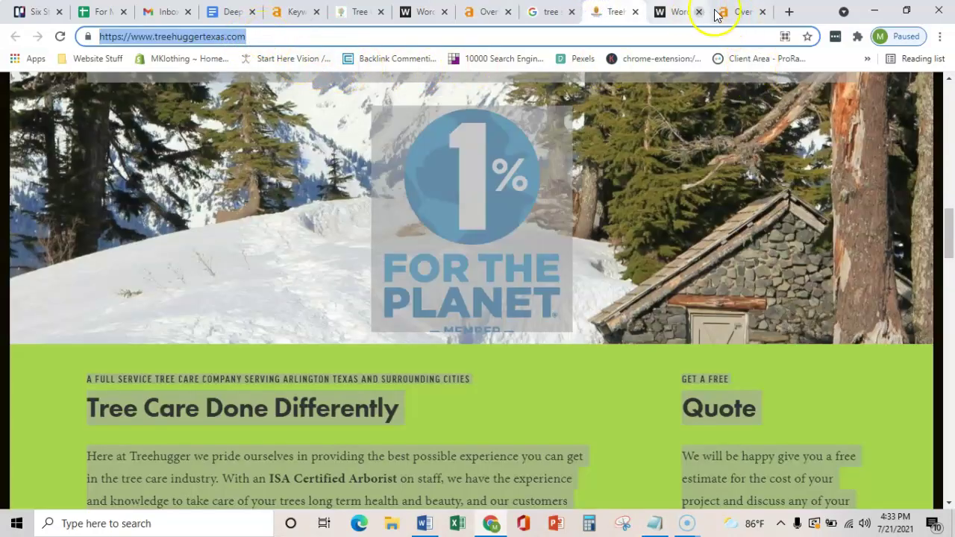
{"action": "left_click", "coordinate": [743, 12]}
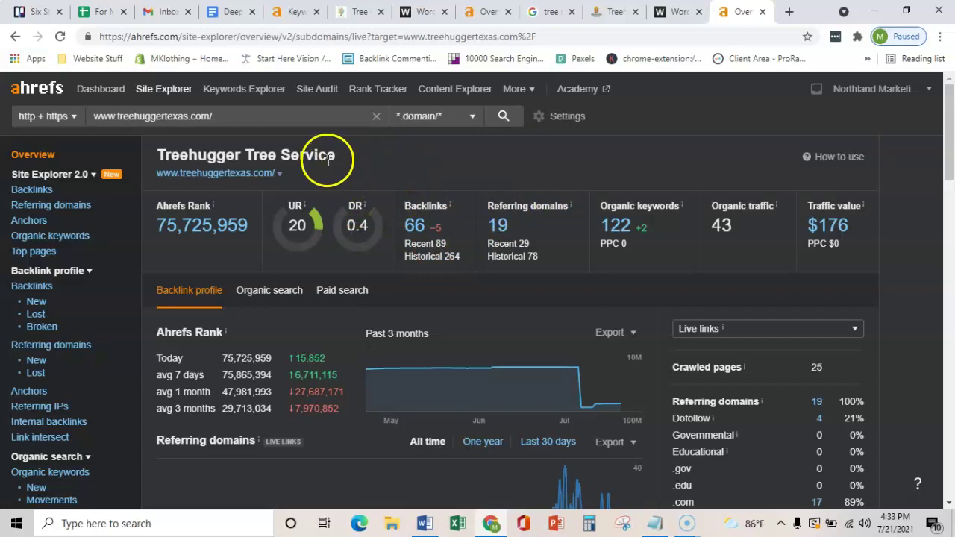
Check Treehugger Tree Service's Google map listing against its Ahrefs backlink overview.
{"action": "left_click", "coordinate": [550, 11]}
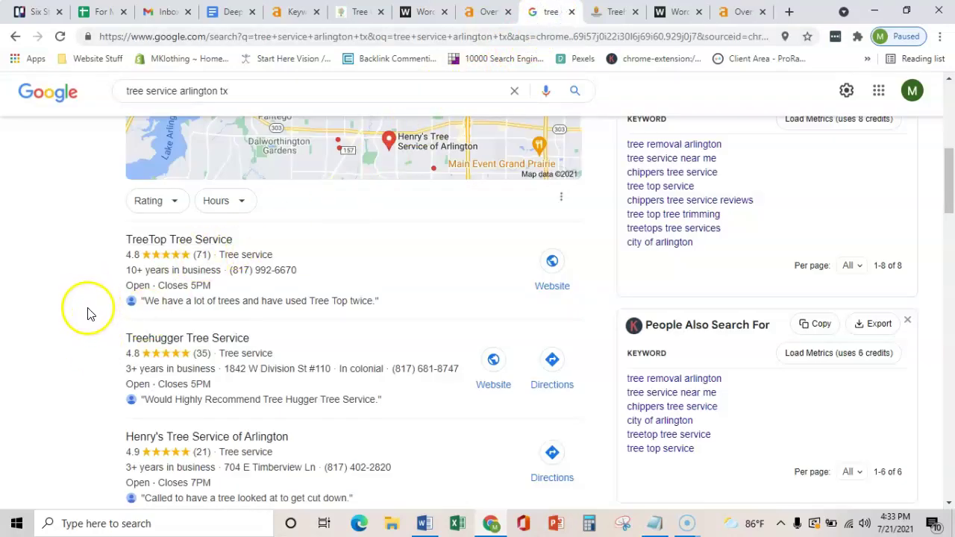
{"action": "left_click", "coordinate": [33, 501]}
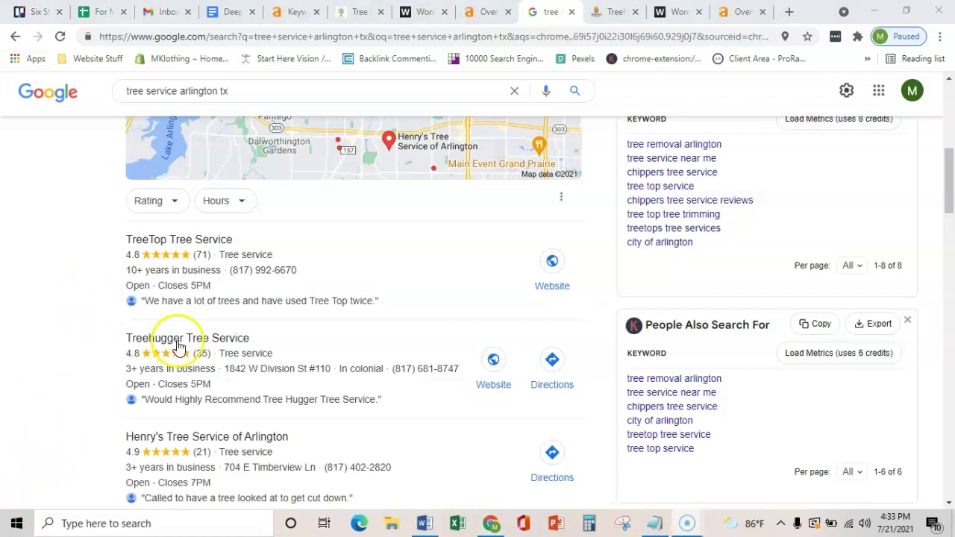
{"action": "left_click", "coordinate": [720, 11]}
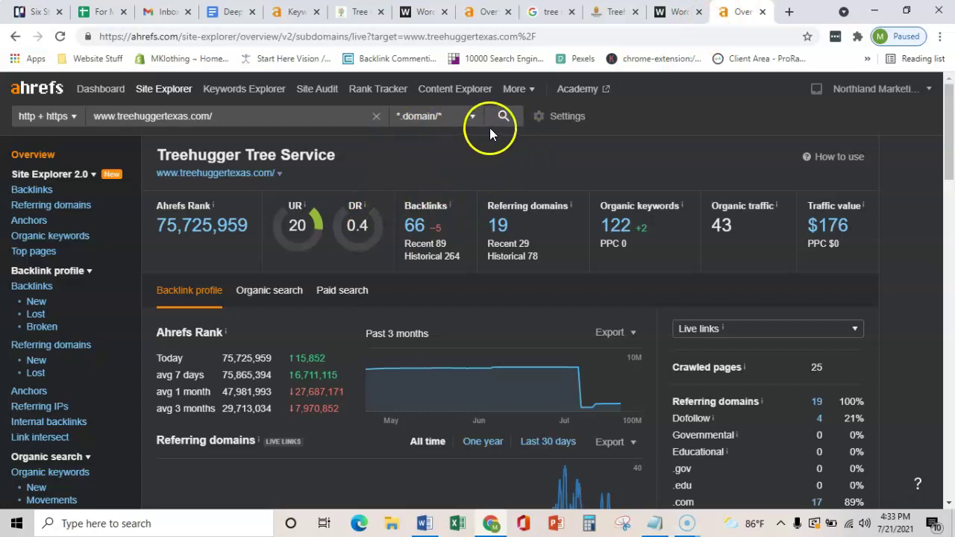
Examine the Google map listings and the organic results below them for "tree service arlington tx".
{"action": "left_click", "coordinate": [547, 11]}
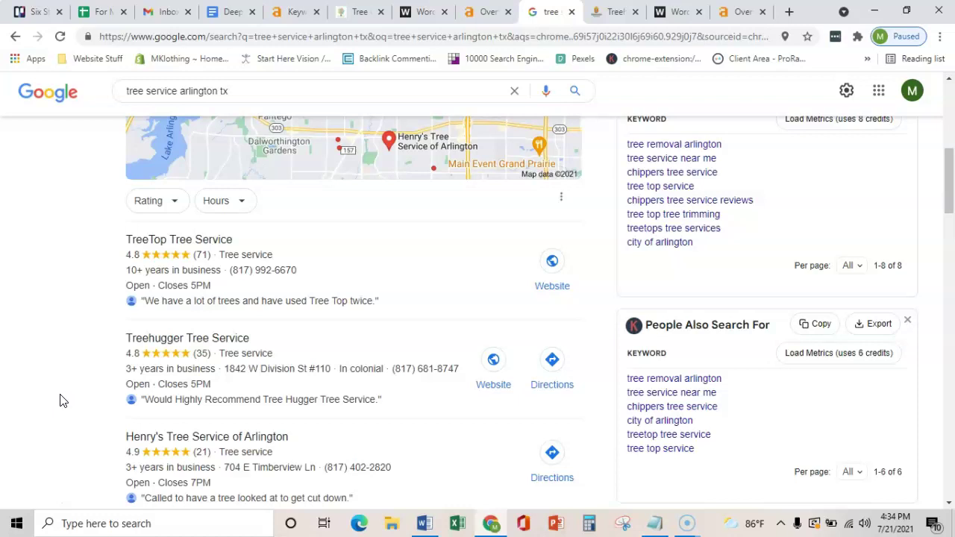
{"action": "left_click", "coordinate": [79, 353]}
{"action": "left_click", "coordinate": [79, 279]}
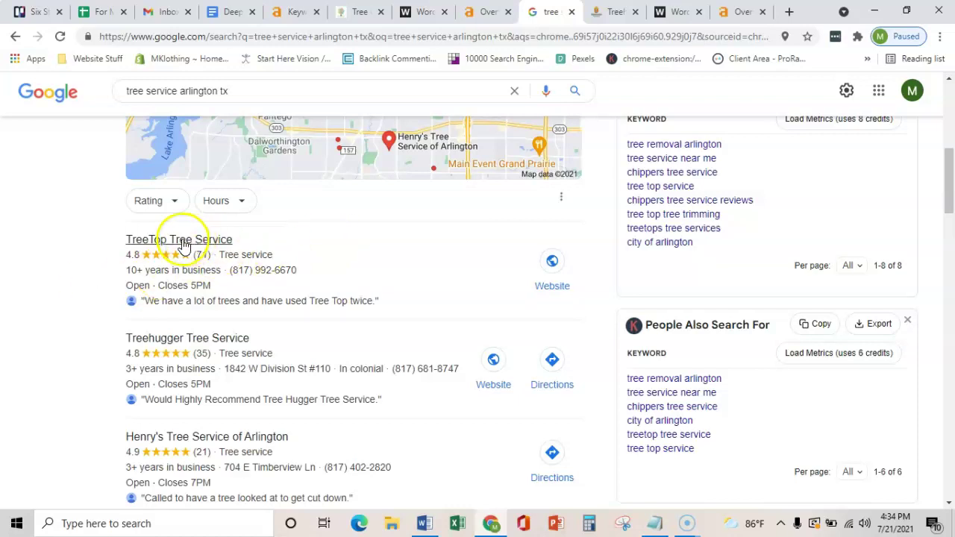
{"action": "scroll", "coordinate": [181, 245], "scroll_direction": "down", "scroll_amount": 2}
{"action": "scroll", "coordinate": [356, 366], "scroll_direction": "up", "scroll_amount": 2}
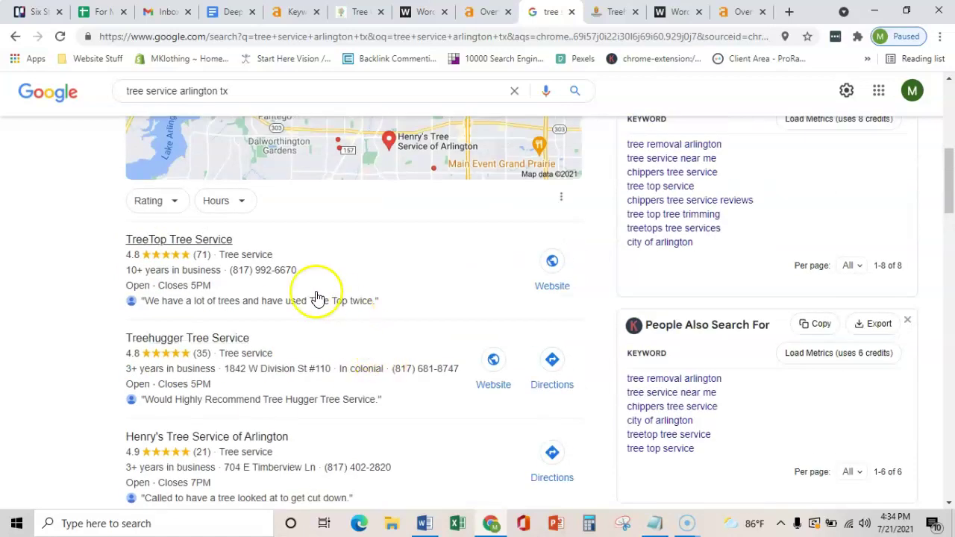
{"action": "scroll", "coordinate": [199, 388], "scroll_direction": "down", "scroll_amount": 1}
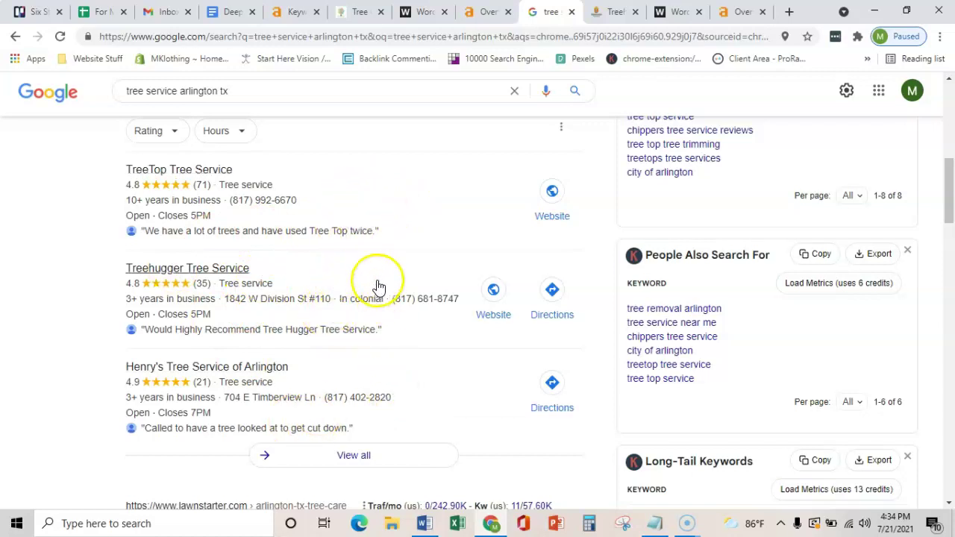
{"action": "scroll", "coordinate": [368, 249], "scroll_direction": "down", "scroll_amount": 1}
{"action": "scroll", "coordinate": [367, 248], "scroll_direction": "up", "scroll_amount": 1}
{"action": "scroll", "coordinate": [366, 250], "scroll_direction": "down", "scroll_amount": 5}
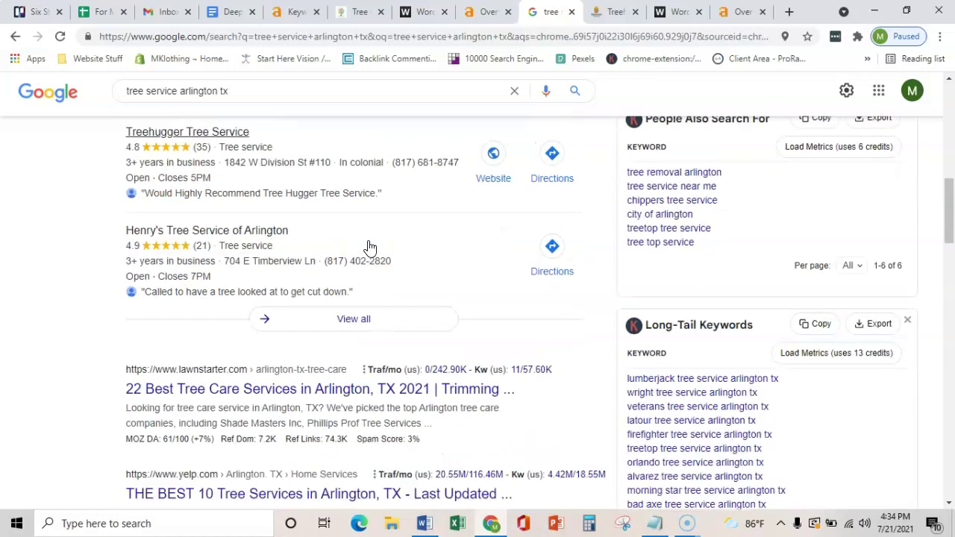
{"action": "scroll", "coordinate": [361, 284], "scroll_direction": "down", "scroll_amount": 3}
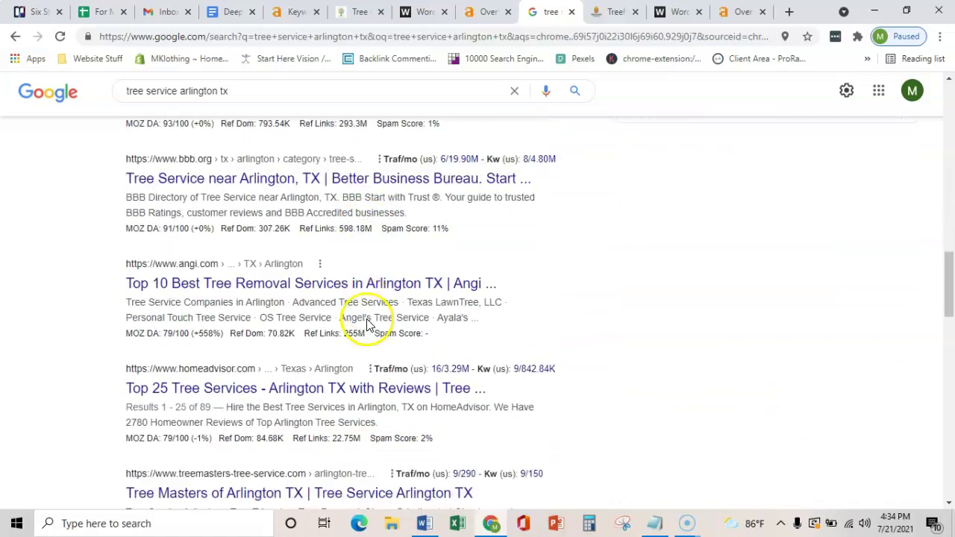
{"action": "scroll", "coordinate": [376, 303], "scroll_direction": "up", "scroll_amount": 4}
{"action": "scroll", "coordinate": [369, 303], "scroll_direction": "up", "scroll_amount": 6}
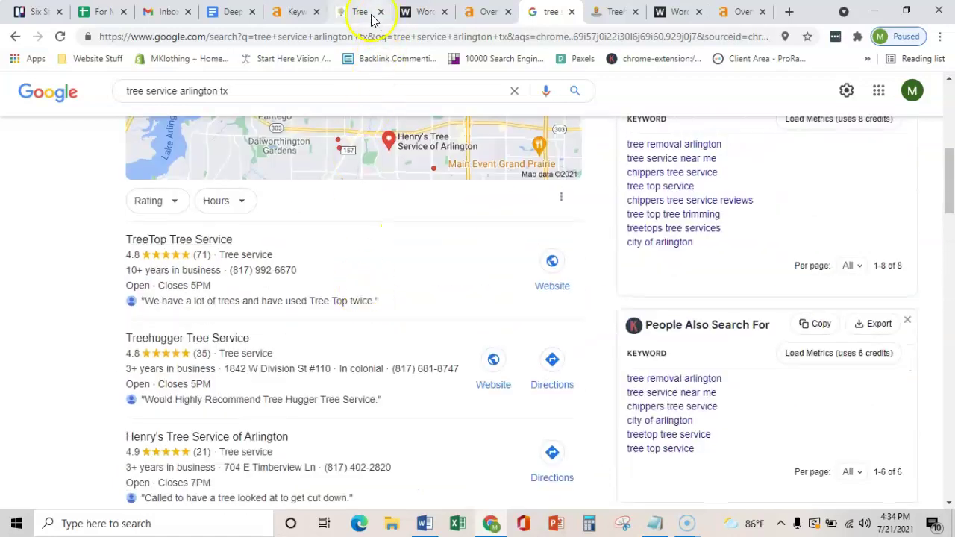
Return to the Chippers Tree Service homepage.
{"action": "left_click", "coordinate": [356, 12]}
{"action": "left_click", "coordinate": [220, 240]}
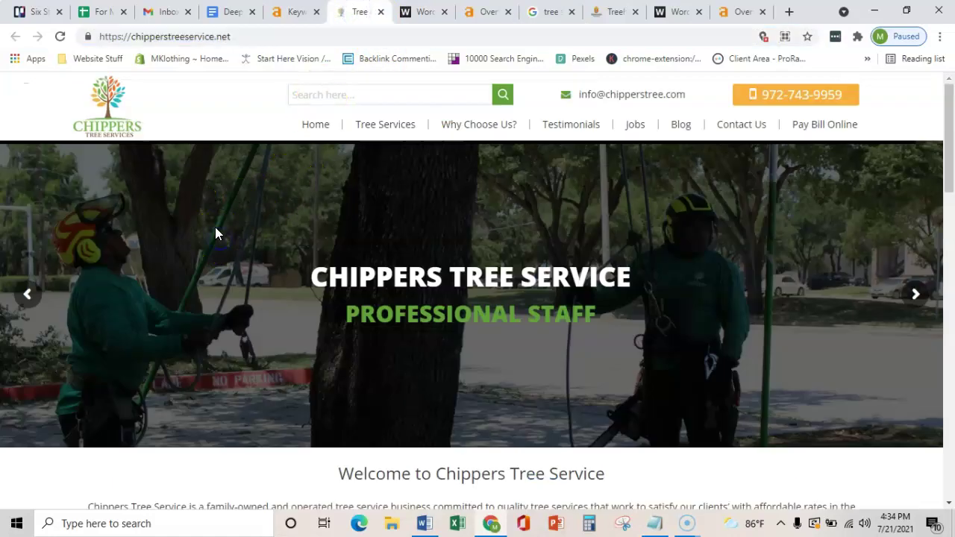